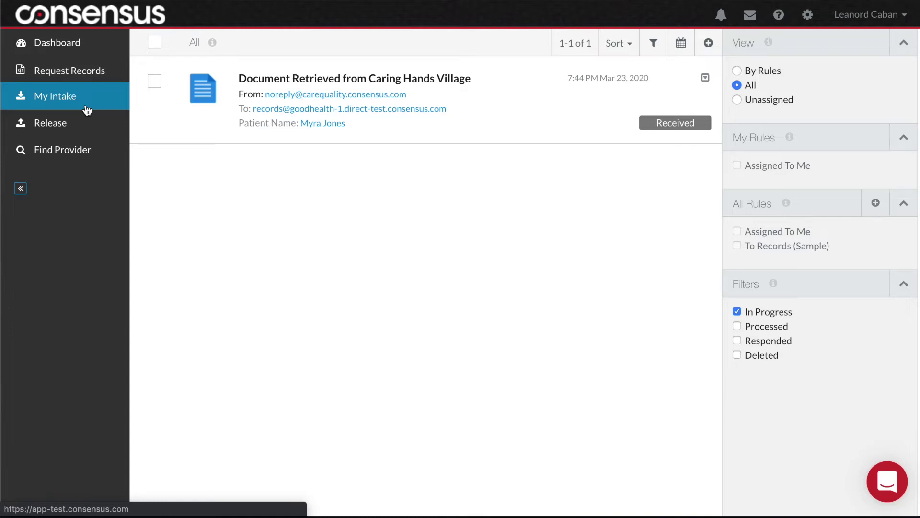
# - Start a new Treatment document query under Request Records, ready to enter an organization name
pyautogui.click(80, 77)
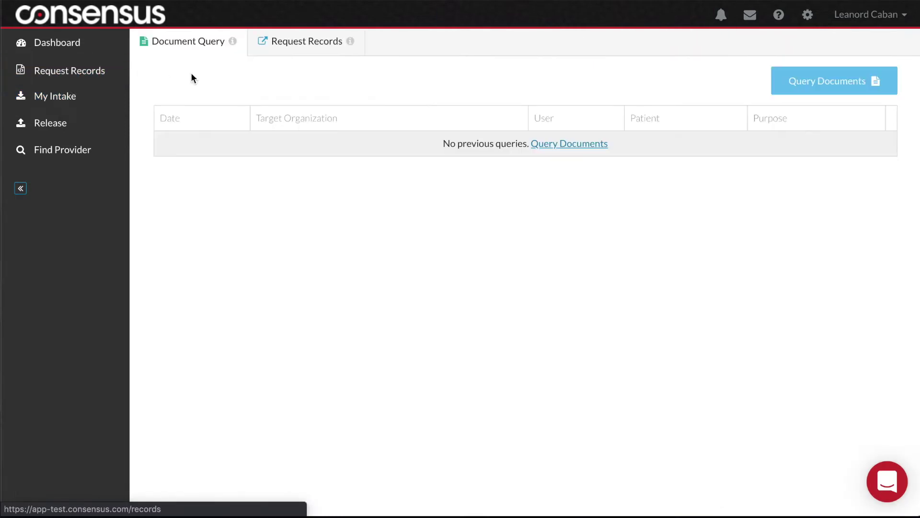
pyautogui.click(791, 78)
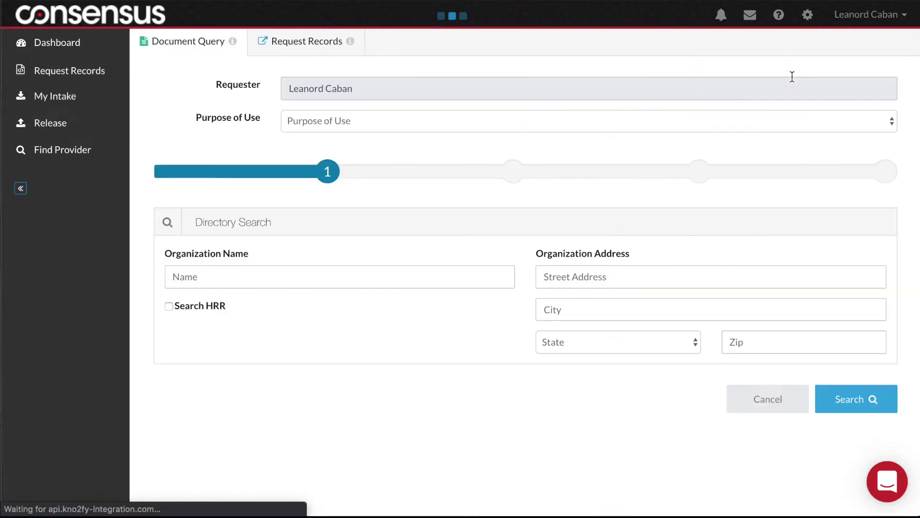
pyautogui.click(439, 284)
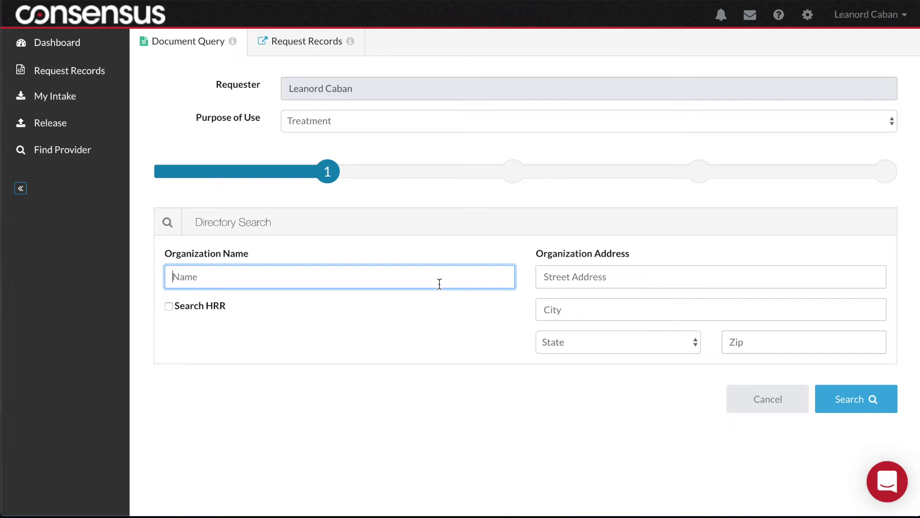
# - Search the directory for 'Caring Hands Village' and select it as the query target
pyautogui.write('Caring Hands Village')
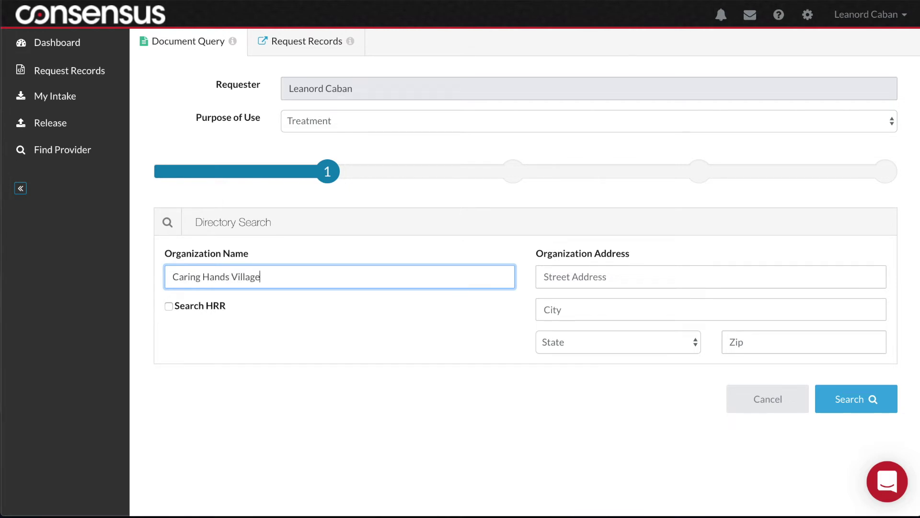
pyautogui.click(838, 397)
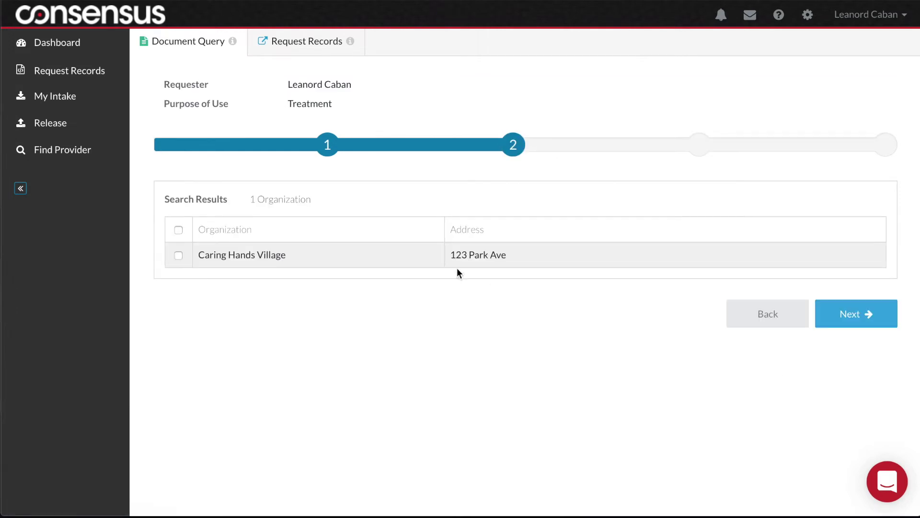
pyautogui.click(180, 255)
# - Enter the patient's first name, last name, birth date and Female gender
pyautogui.click(883, 315)
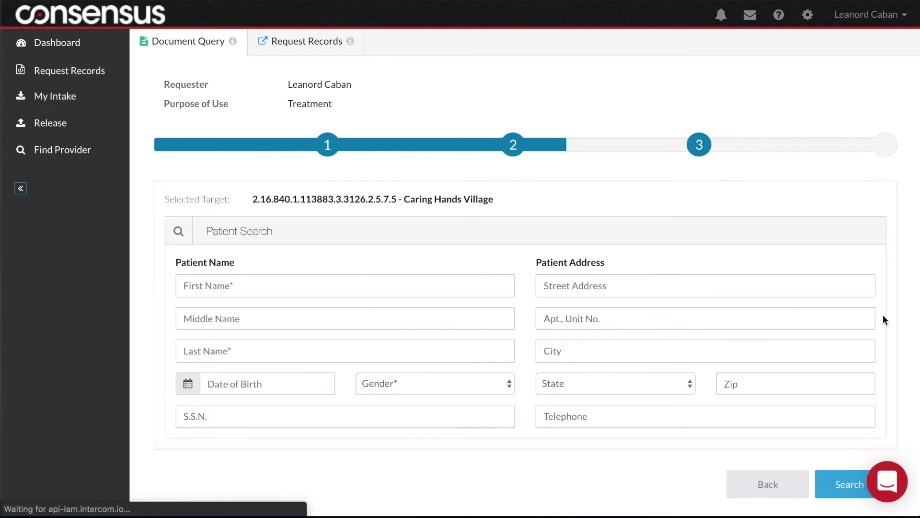
pyautogui.click(457, 281)
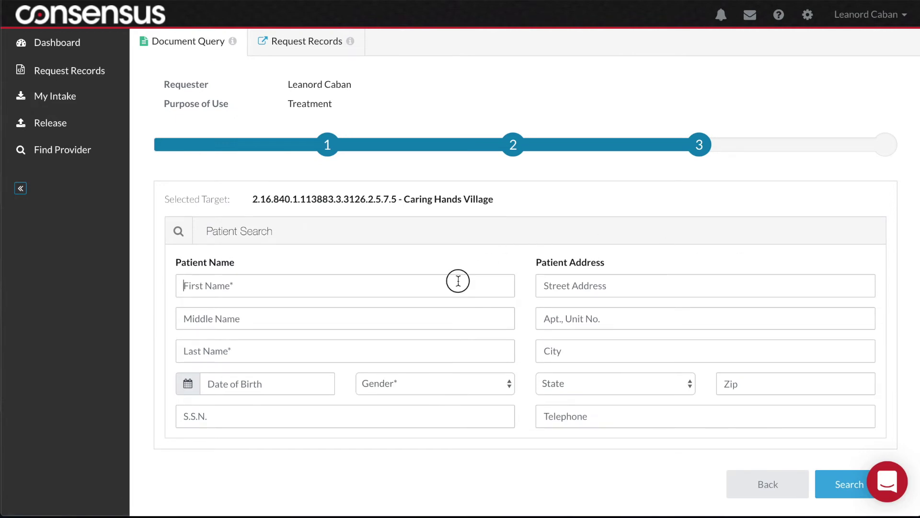
pyautogui.press('Tab')
pyautogui.press('Tab')
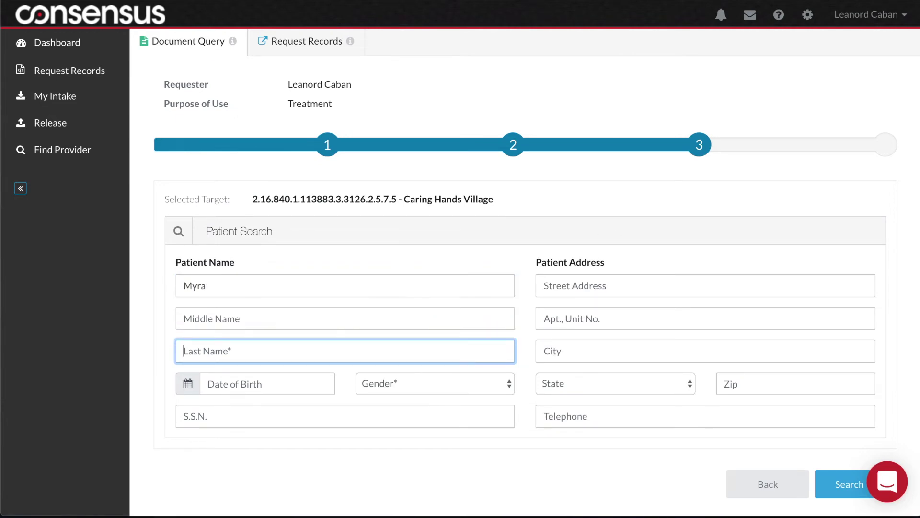
pyautogui.press('Tab')
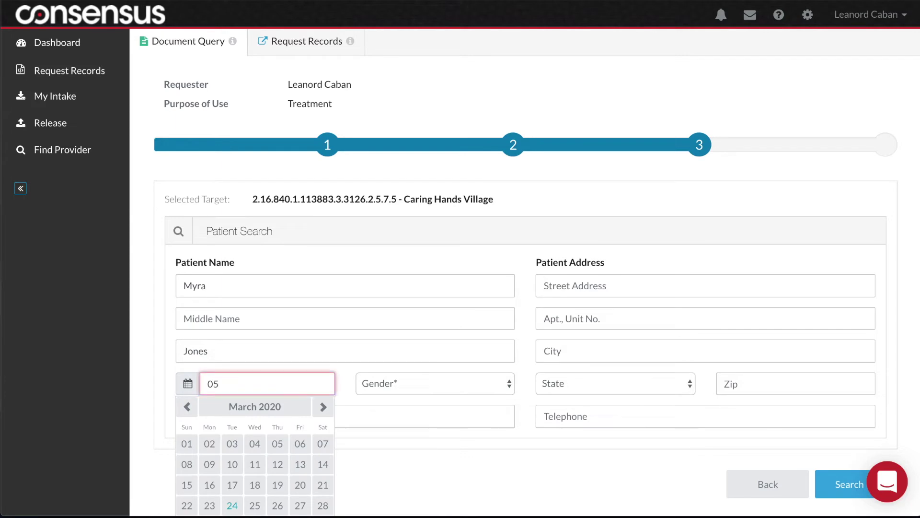
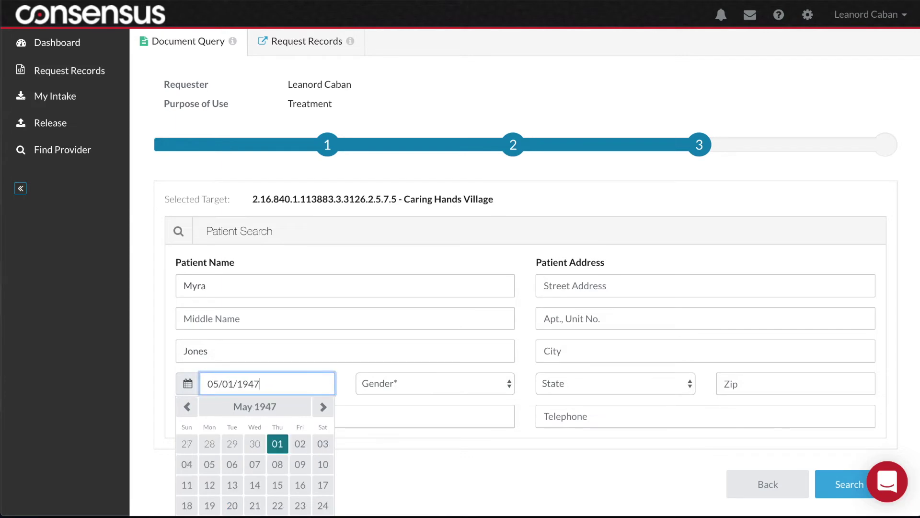
pyautogui.click(484, 384)
pyautogui.click(462, 405)
# - Enter the patient's street address, city, Oregon state and zip code, then search
pyautogui.click(570, 291)
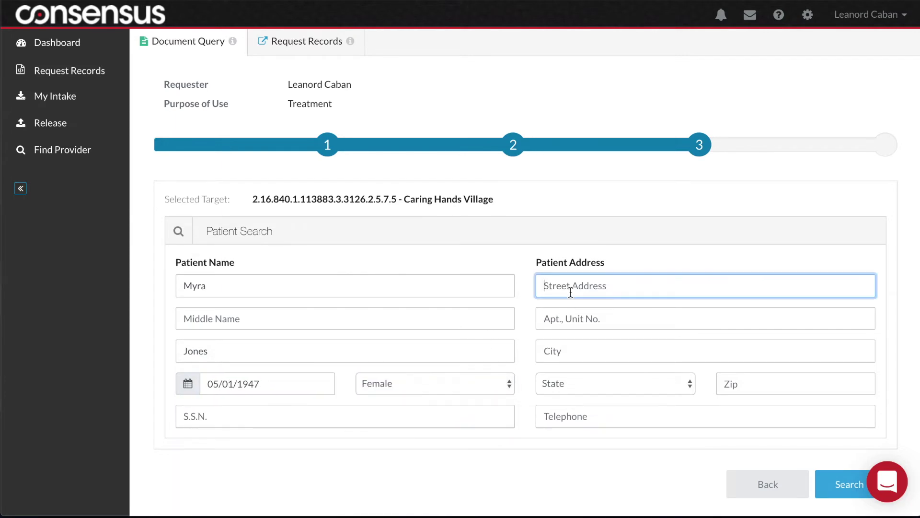
pyautogui.click(565, 351)
pyautogui.write('Beaverton')
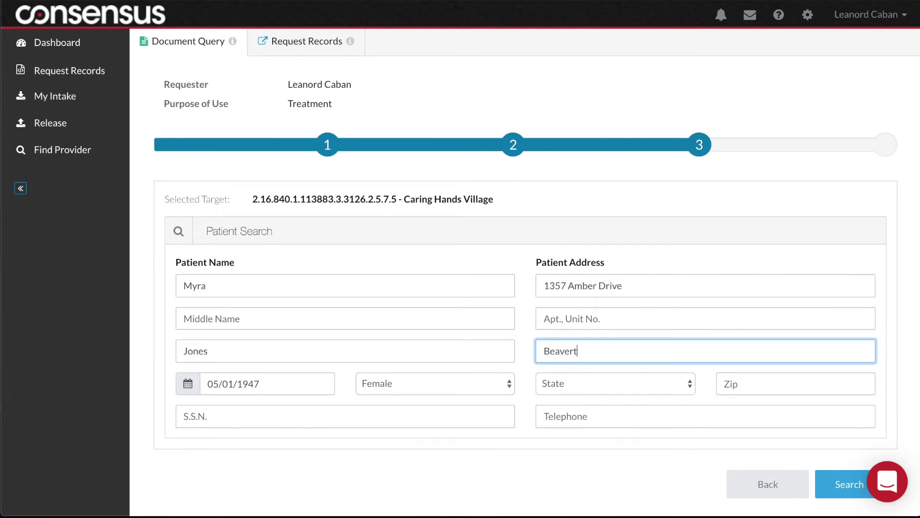
pyautogui.press('Tab')
pyautogui.click(611, 383)
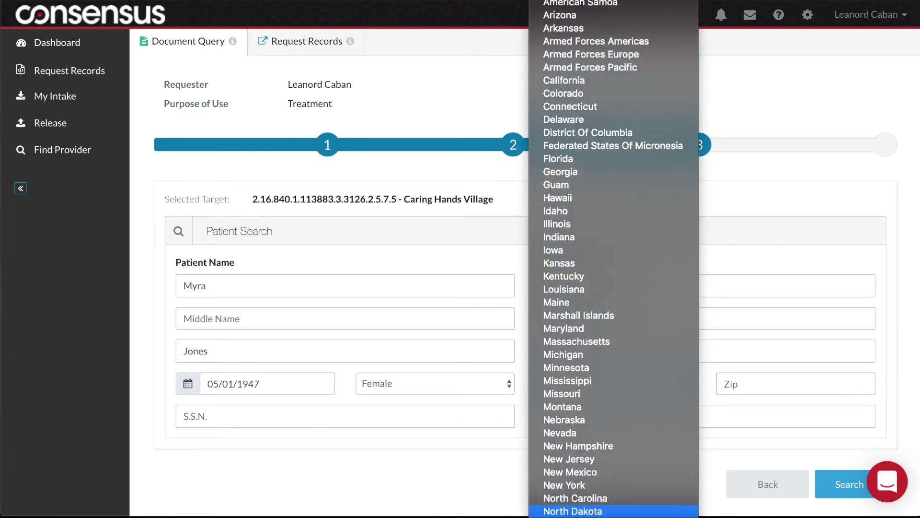
pyautogui.click(585, 415)
pyautogui.click(744, 382)
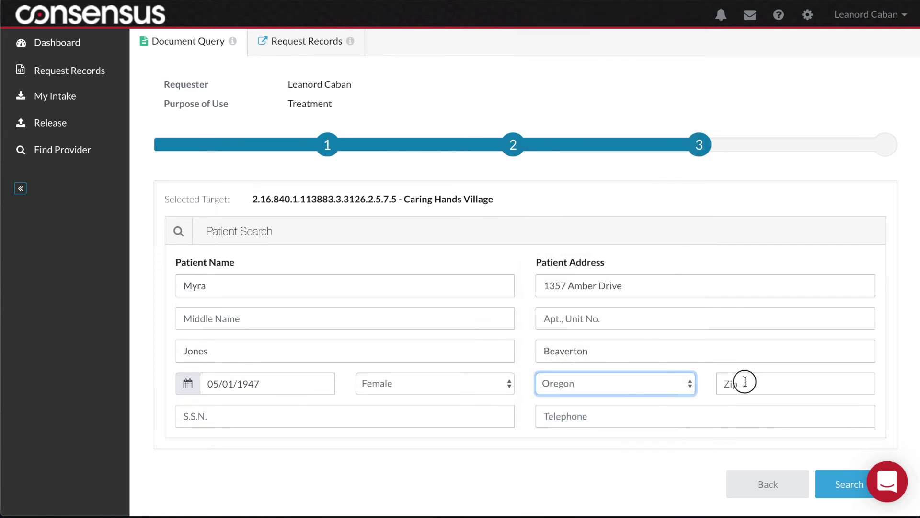
pyautogui.write('97006')
pyautogui.click(842, 481)
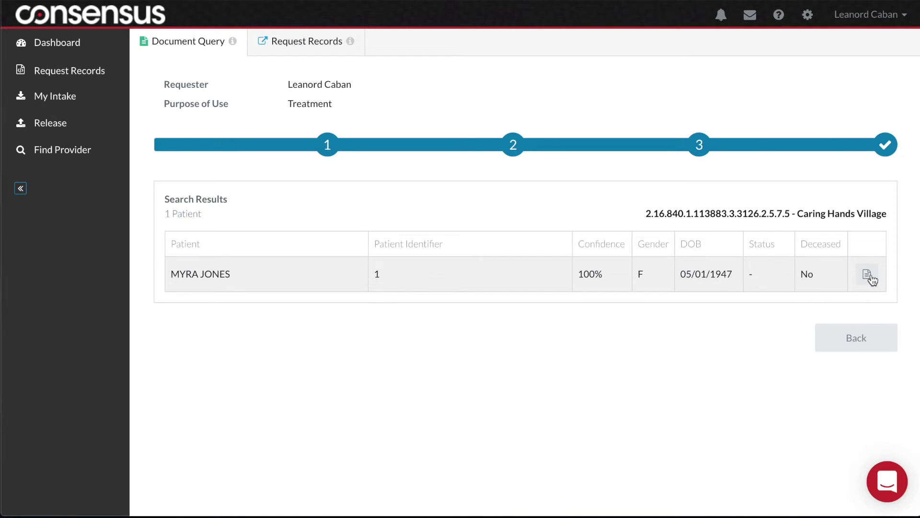
# - Show the available documents for the matched patient's result row
pyautogui.click(867, 276)
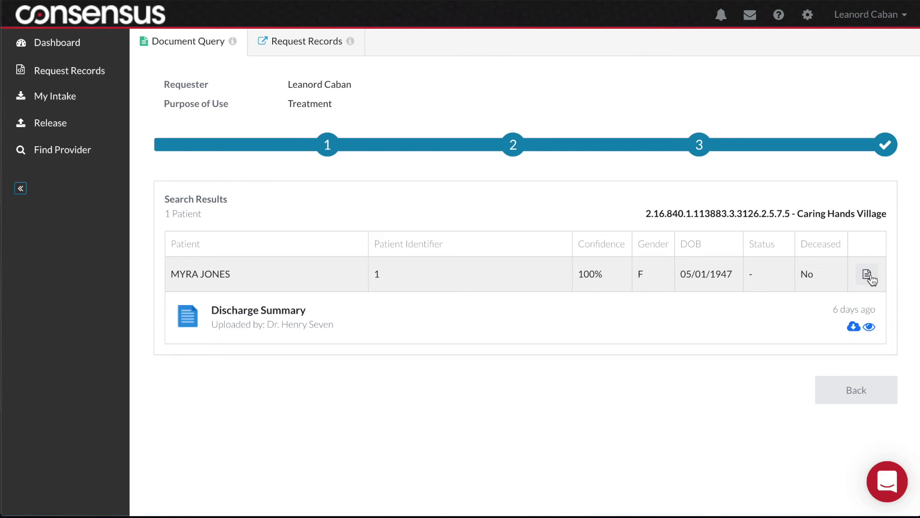
# - Preview the Discharge Summary, expand its Medications and Problems sections, then close it
pyautogui.click(869, 327)
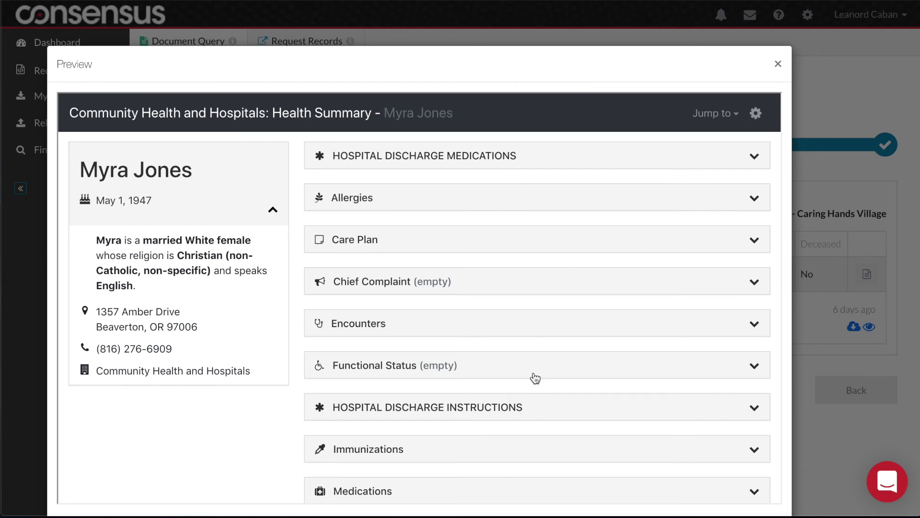
pyautogui.scroll(-2, 535, 378)
pyautogui.scroll(-1, 535, 379)
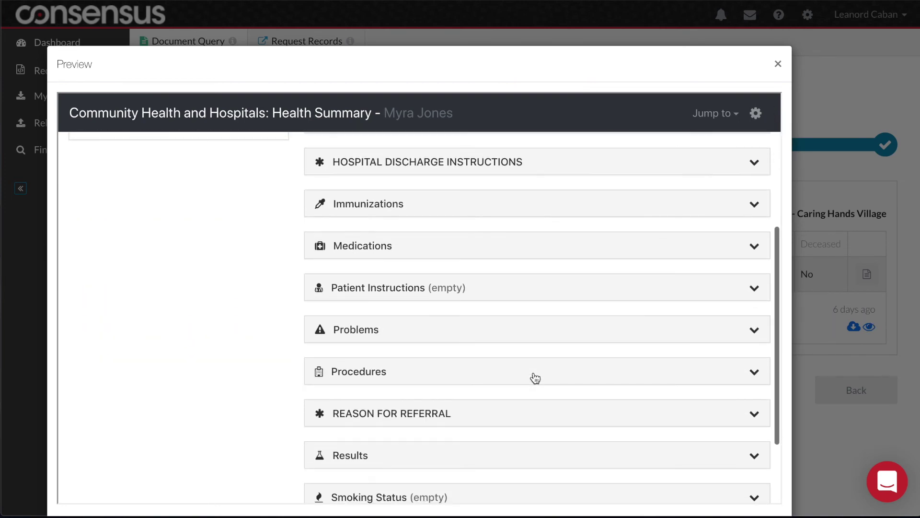
pyautogui.click(516, 253)
pyautogui.scroll(-5, 553, 438)
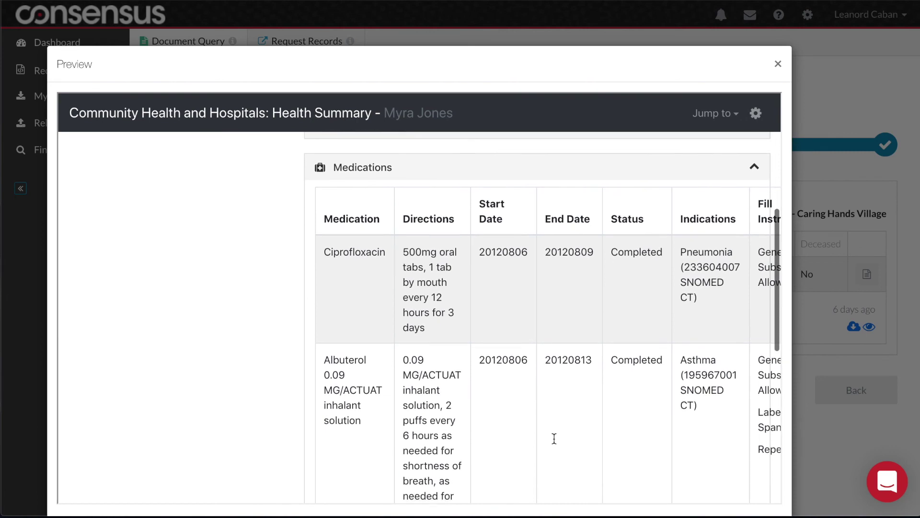
pyautogui.scroll(-3, 554, 438)
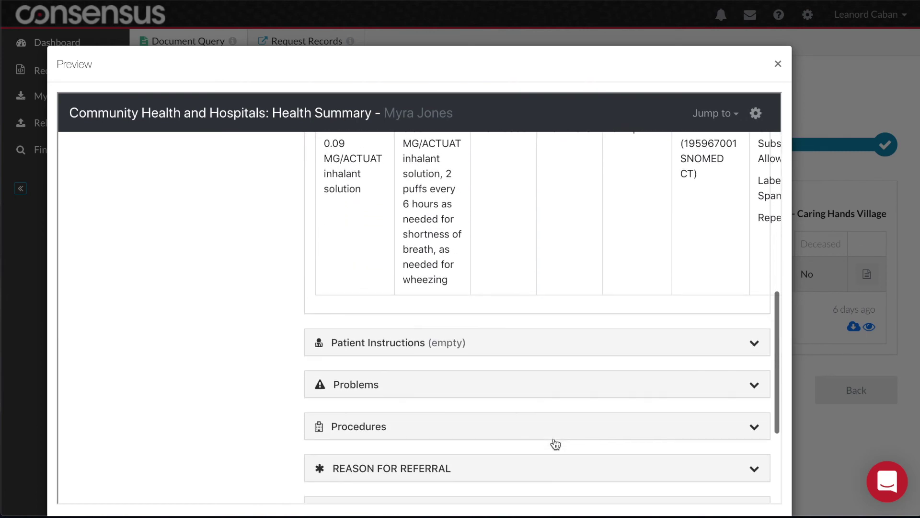
pyautogui.click(548, 359)
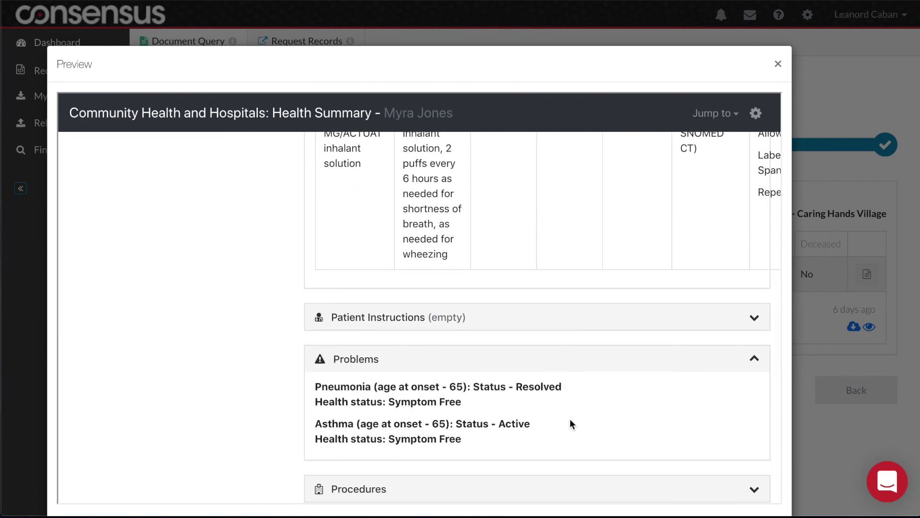
pyautogui.scroll(-2, 570, 419)
pyautogui.scroll(-1, 570, 418)
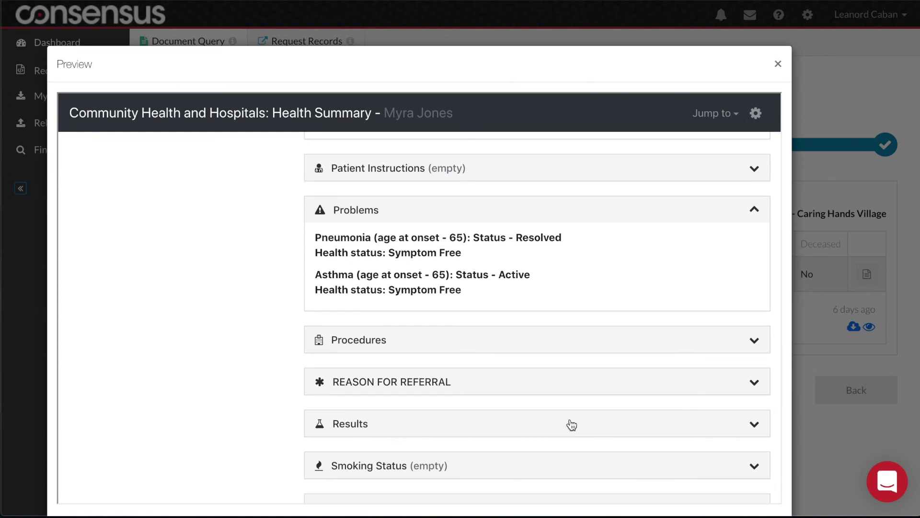
pyautogui.click(778, 65)
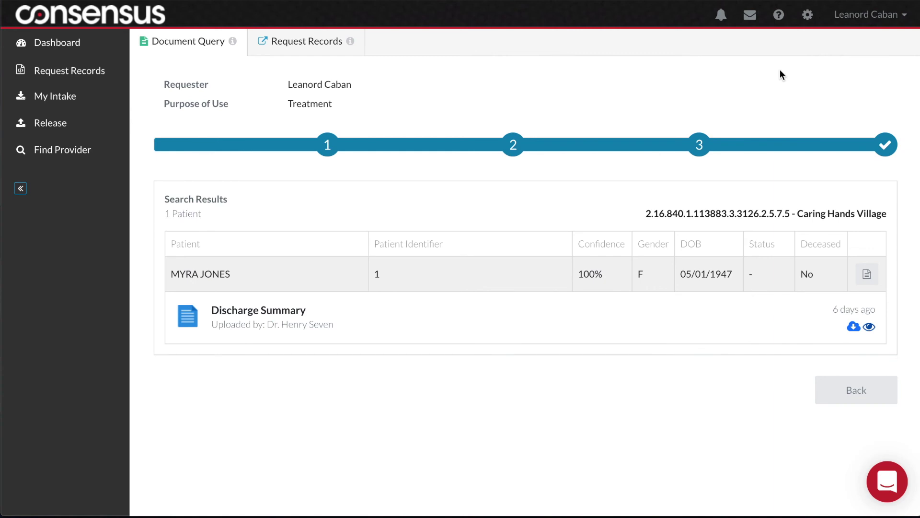